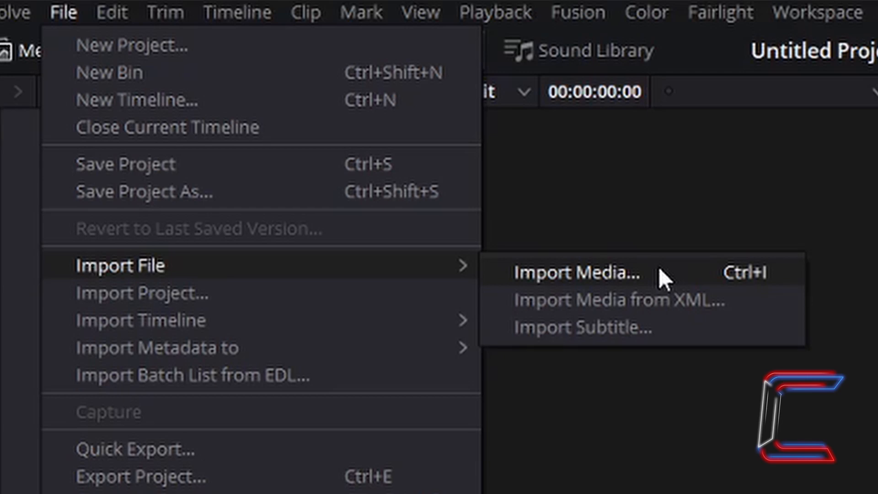
Import the Scribble Example Without Face.mp4 clip and place it at the start of the timeline
left_click(659, 270)
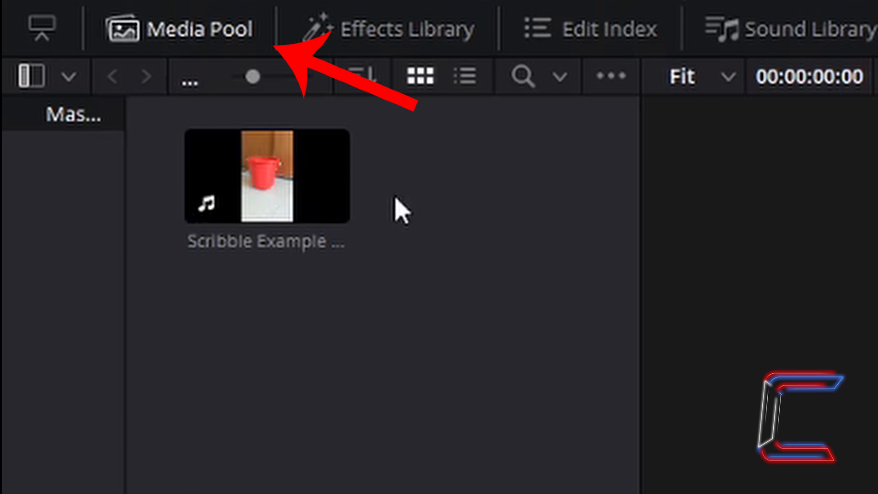
left_click(327, 201)
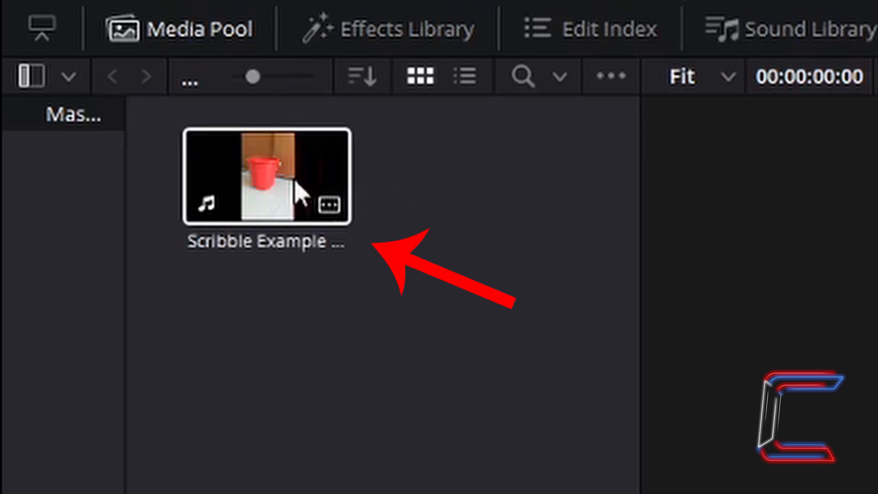
mouse_move(295, 183)
left_mouse_down()
mouse_move(395, 282)
mouse_move(411, 318)
left_mouse_up()
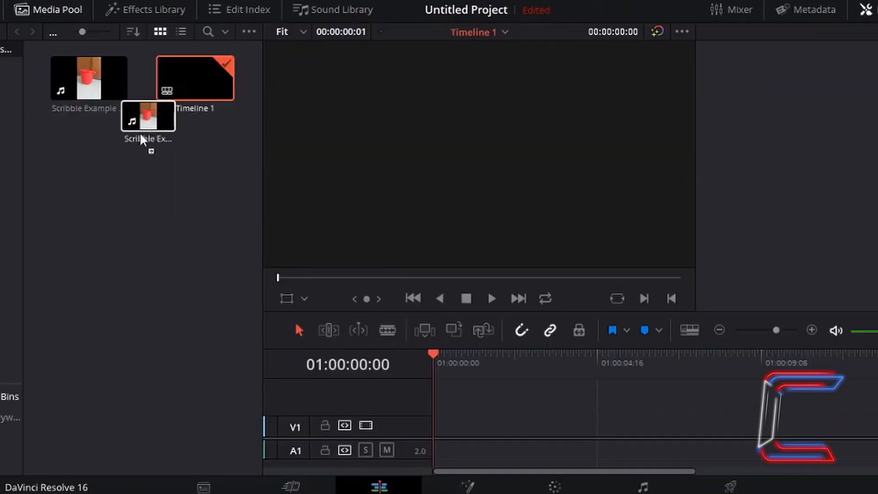
left_click_drag(161, 147, 438, 432)
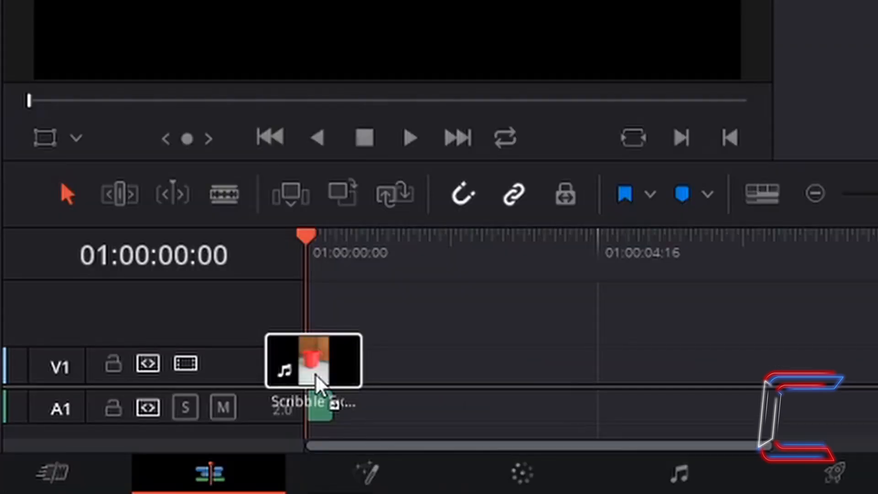
left_click_drag(314, 374, 314, 379)
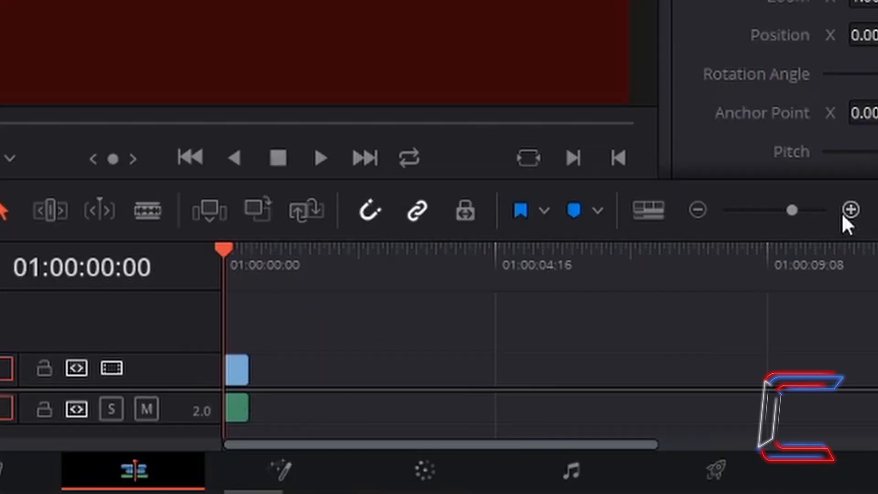
left_click(877, 192)
left_click(877, 193)
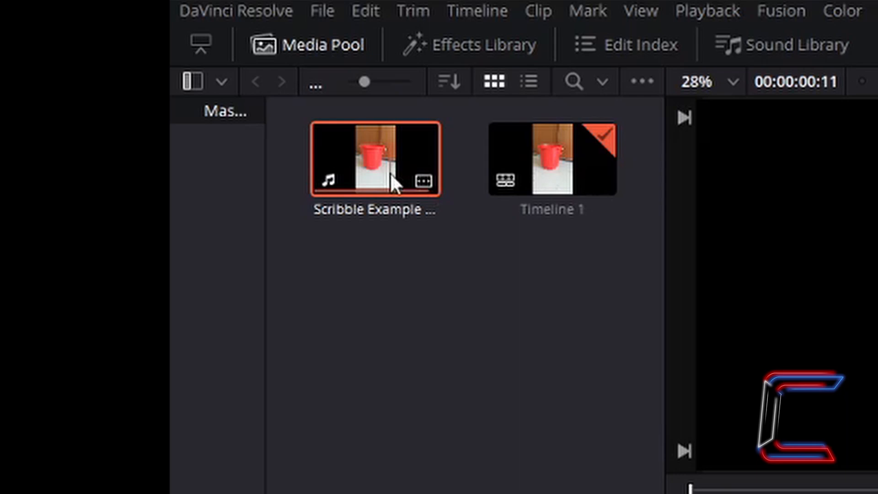
Check the video frame rate in the attributes of the imported clip
right_click(391, 172)
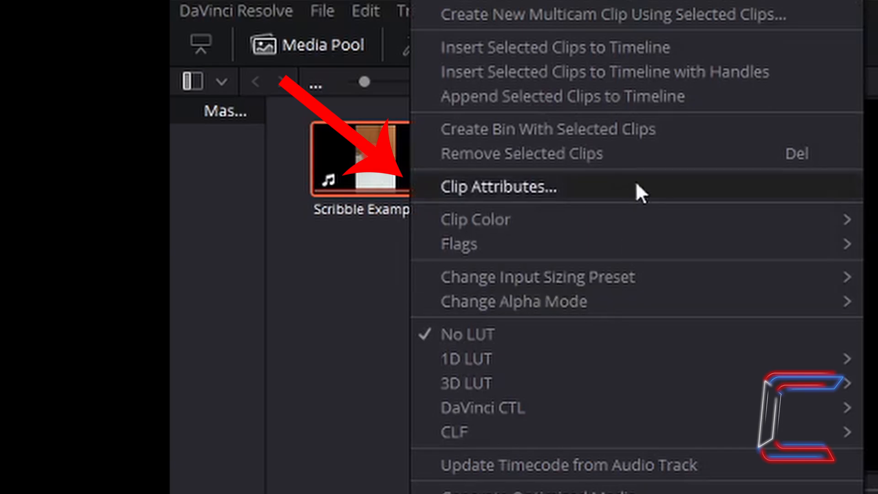
left_click(638, 190)
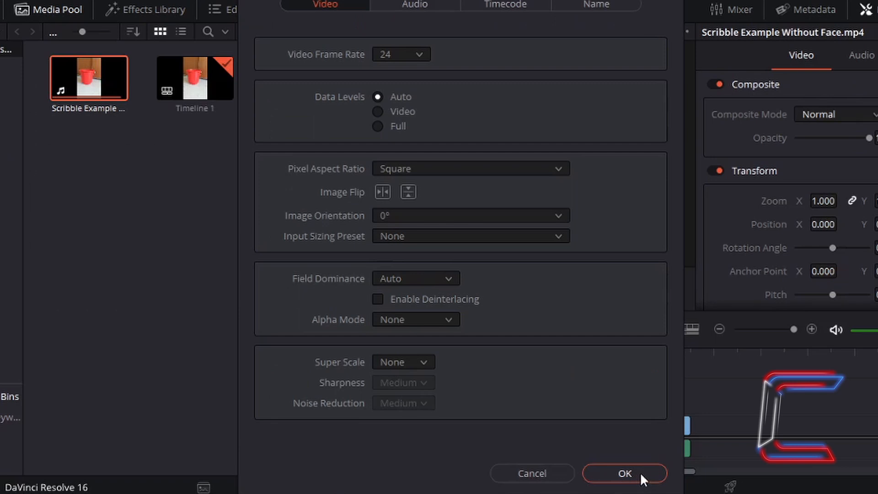
left_click(625, 473)
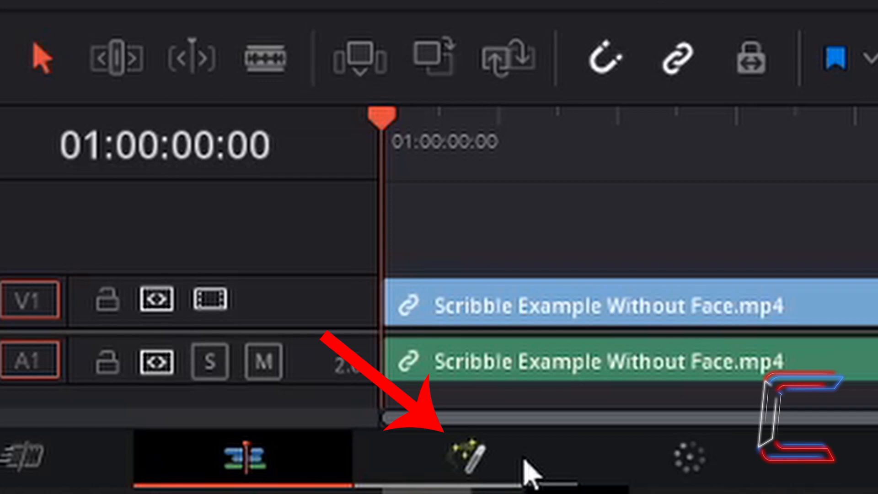
Open the clip on the Fusion page and space MediaIn1 and MediaOut1 apart in a widened node area
left_click(529, 471)
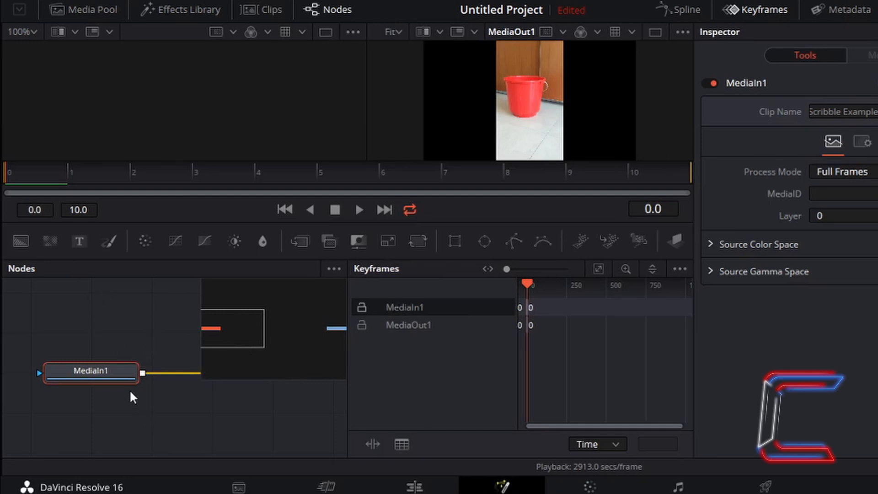
left_click_drag(119, 372, 350, 372)
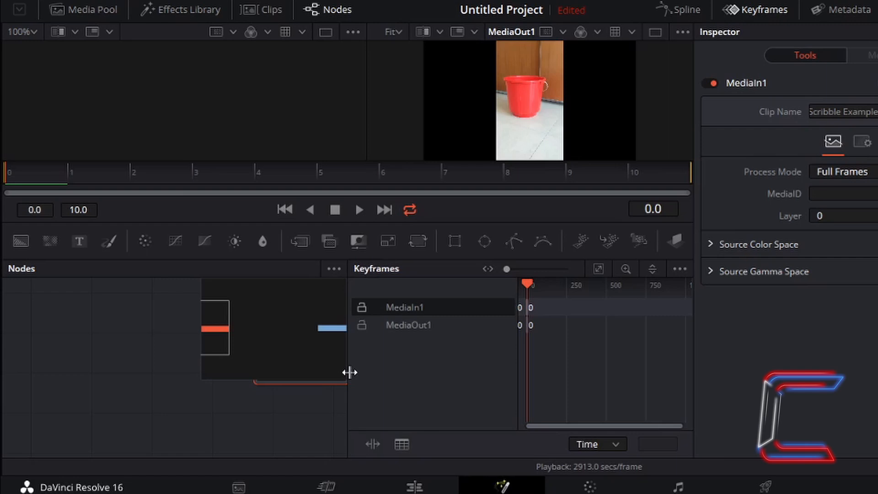
left_click_drag(349, 372, 661, 378)
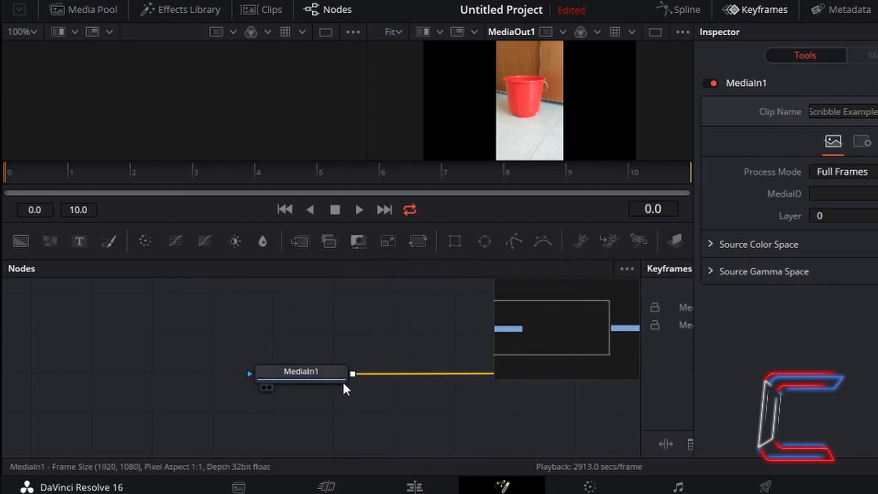
left_click_drag(326, 380, 446, 379)
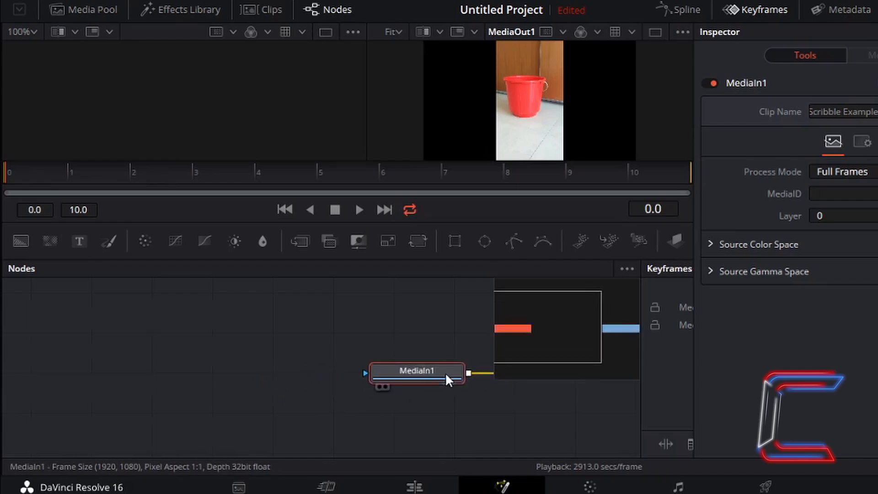
left_click(608, 359)
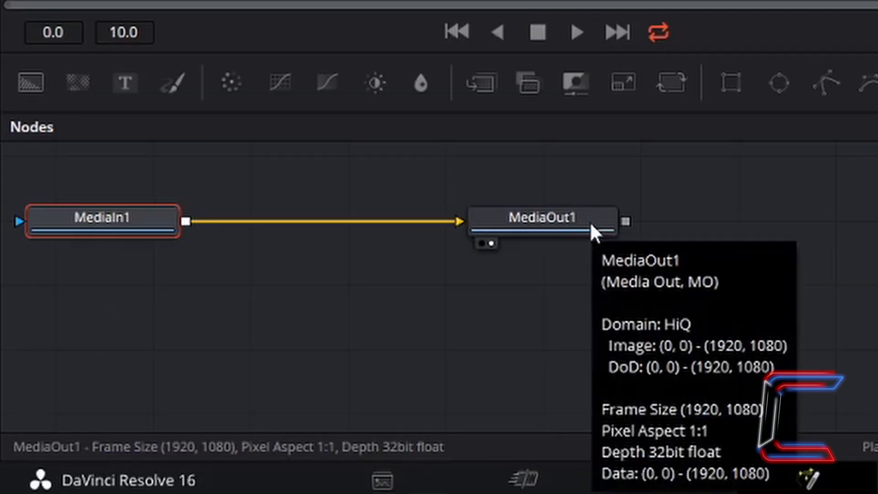
left_click_drag(589, 221, 729, 385)
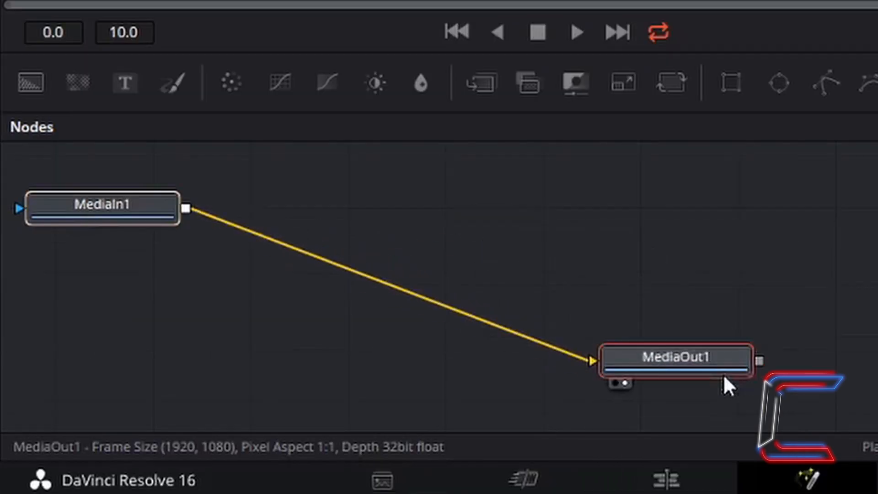
left_click_drag(120, 210, 328, 374)
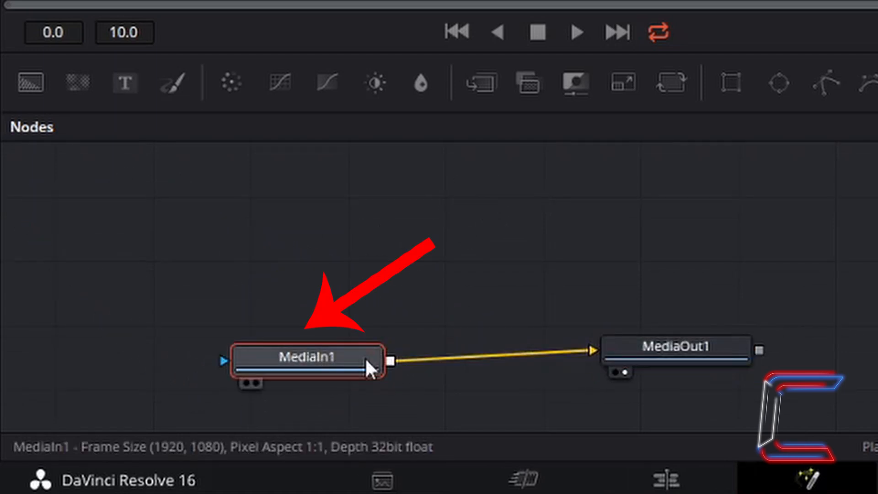
Add a Merge node between MediaIn1 and MediaOut1
mouse_move(364, 364)
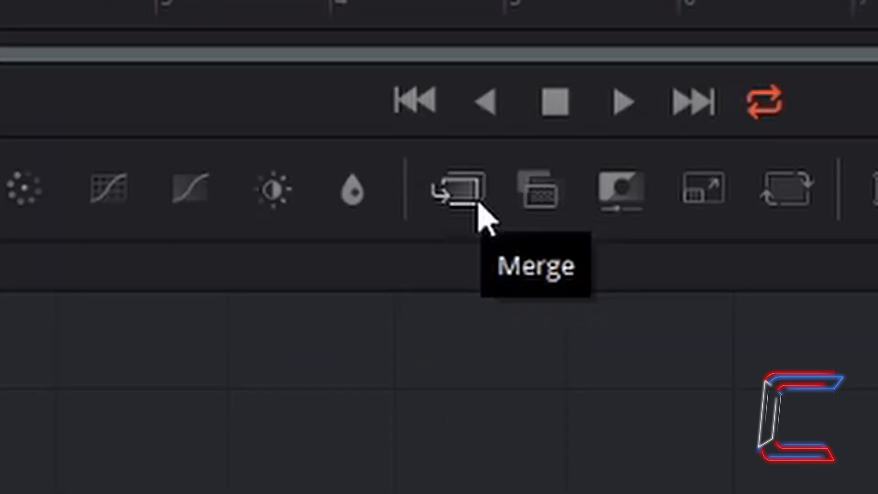
left_click(479, 206)
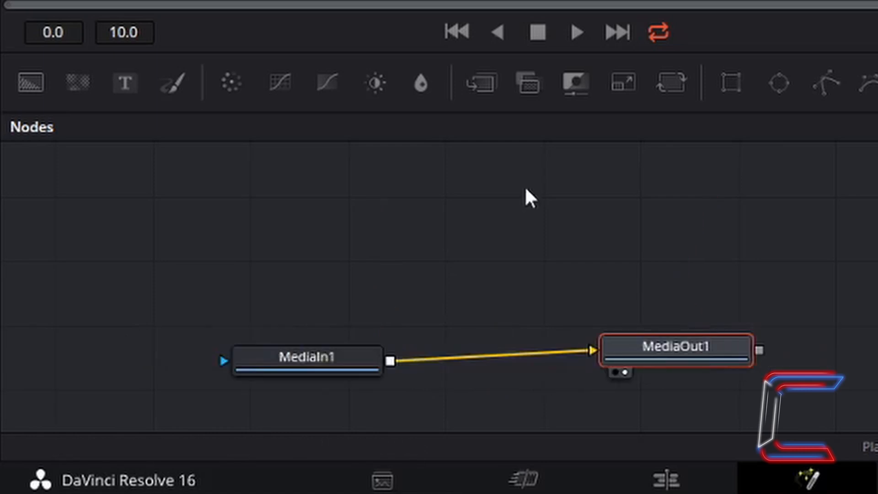
left_click(326, 358)
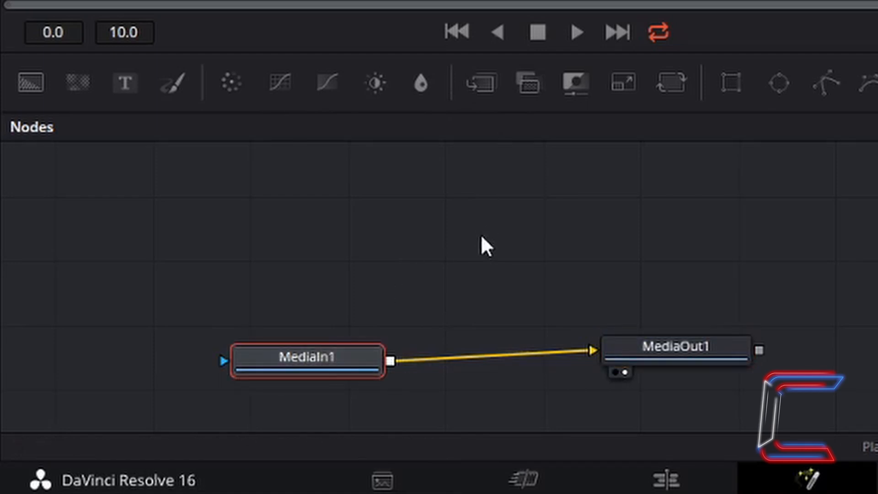
key("shift+space")
type("Soft Glow")
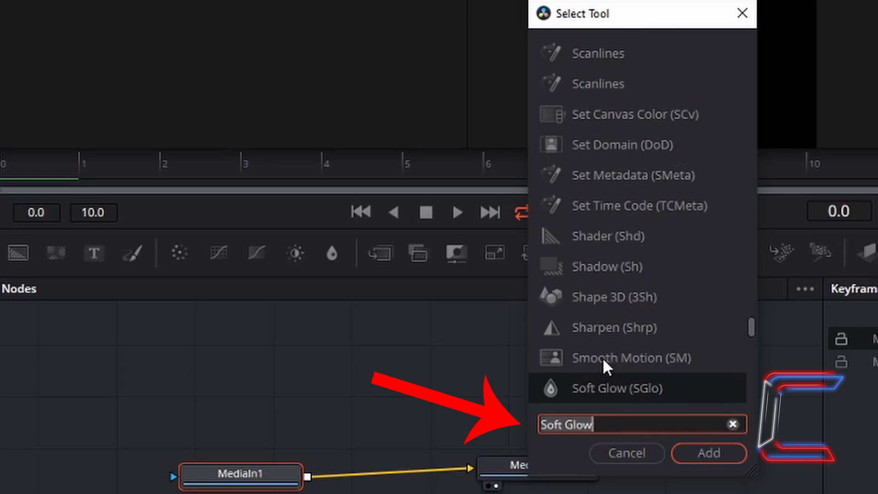
type("Merge")
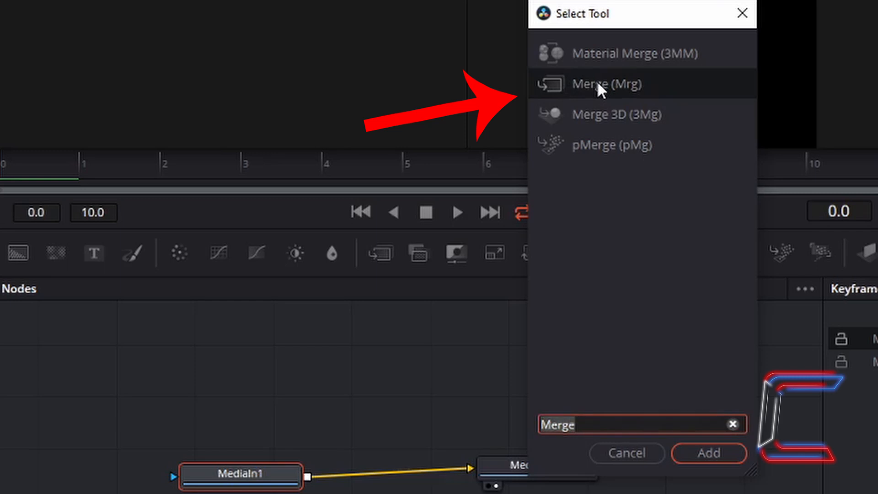
left_click(697, 451)
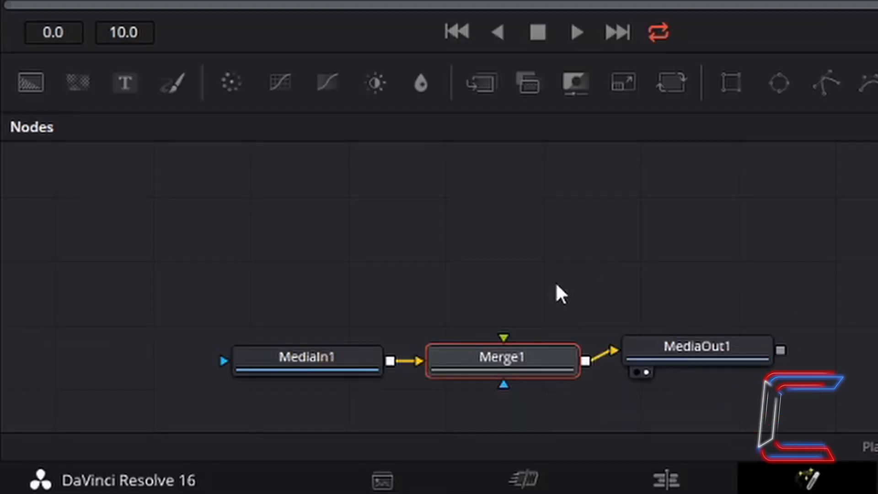
Add an unconnected Background node and place it above MediaIn1
mouse_move(527, 357)
left_click(675, 265)
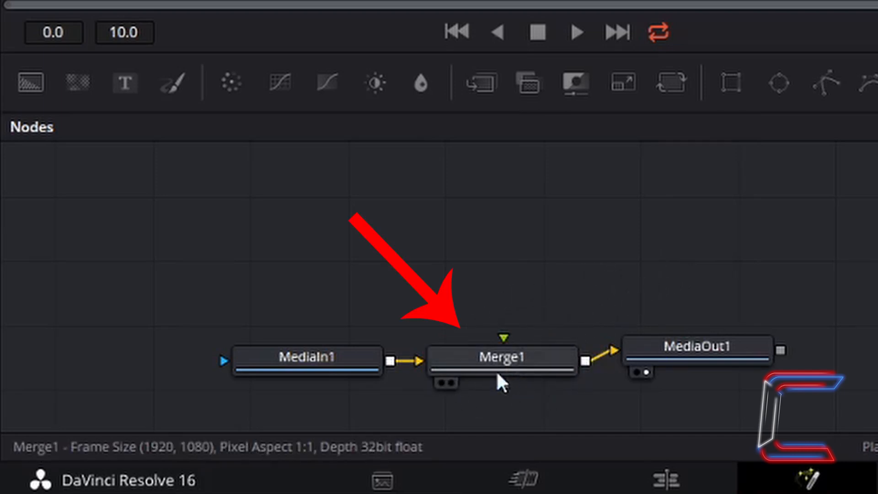
key("shift+space")
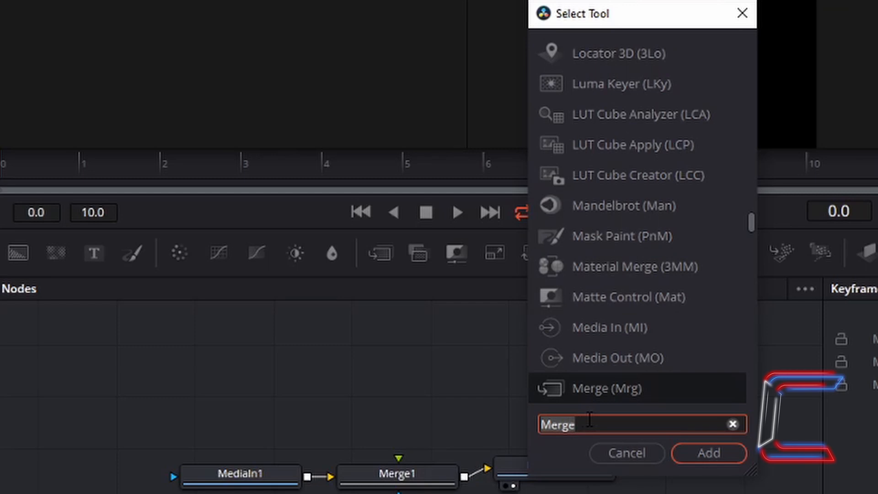
type("Background")
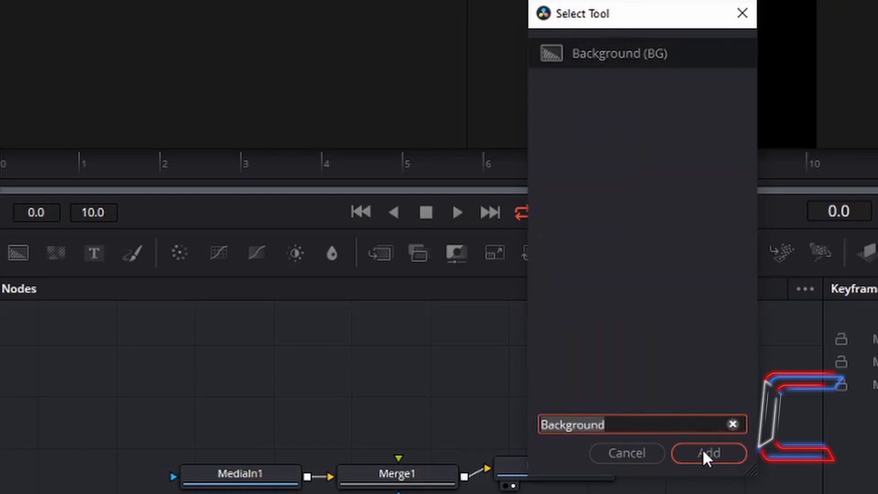
left_click(692, 457)
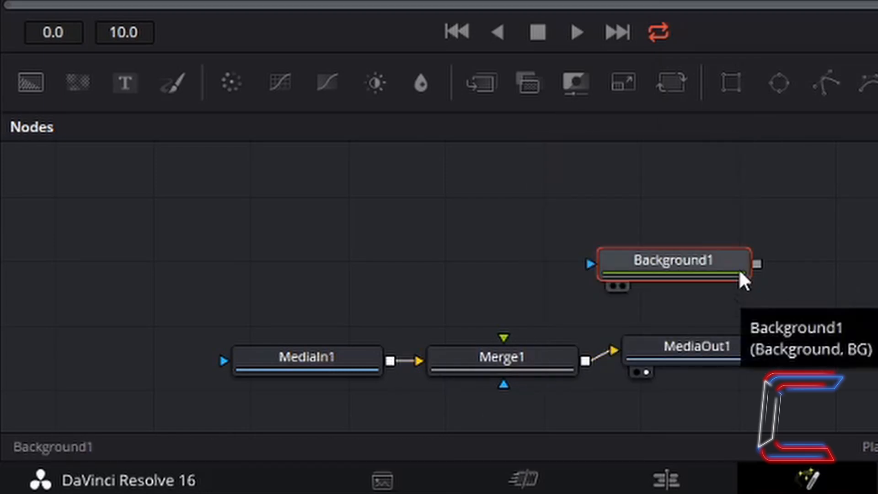
left_click_drag(740, 273, 359, 238)
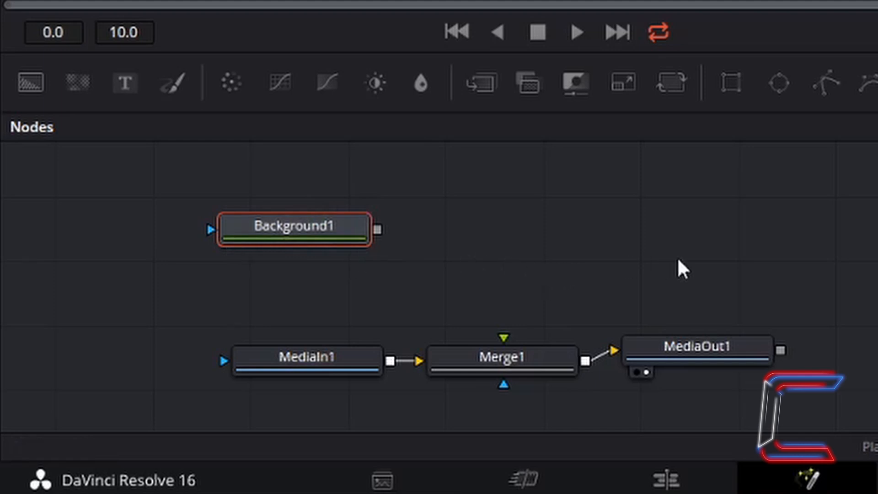
Add a Paint node fed by Background1
key("shift+space")
type("Paint")
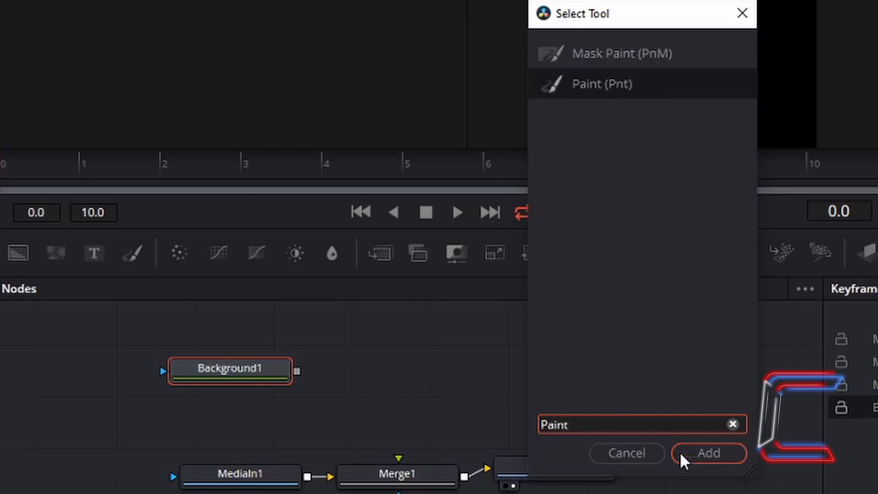
left_click(708, 454)
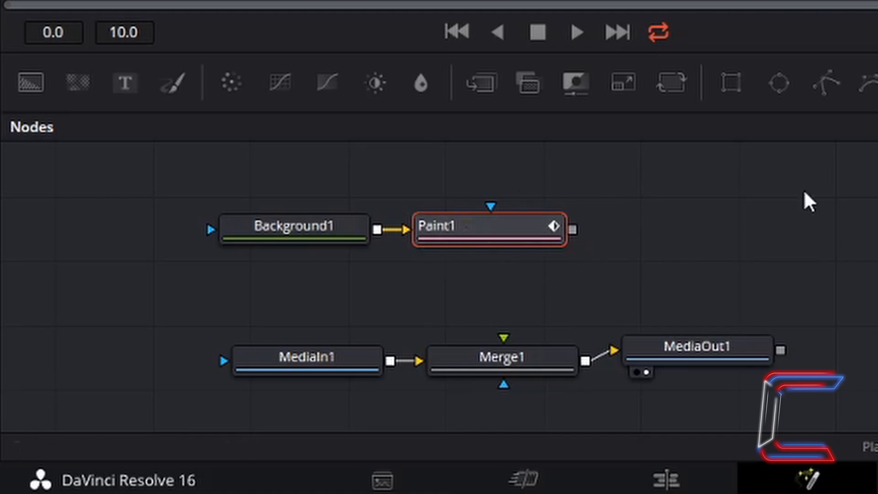
Add a Soft Glow node after Paint1 and connect its output to Merge1's green foreground input
key("shift+space")
type("Glow")
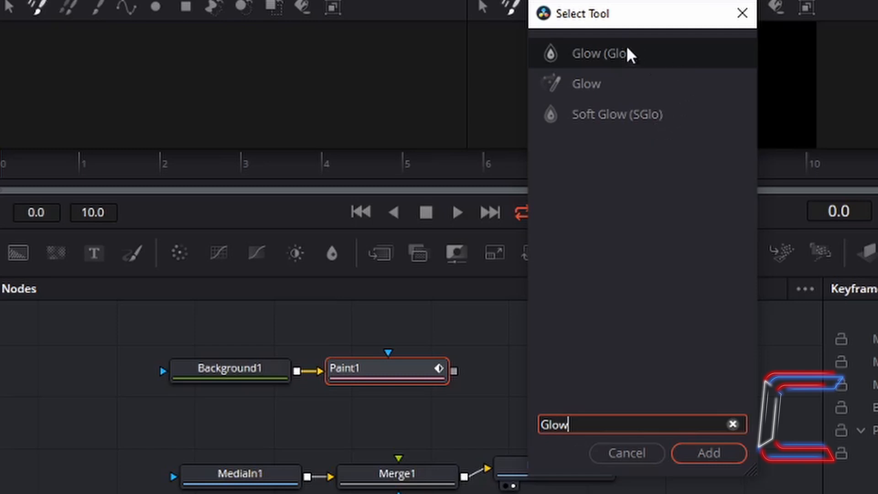
left_click(632, 113)
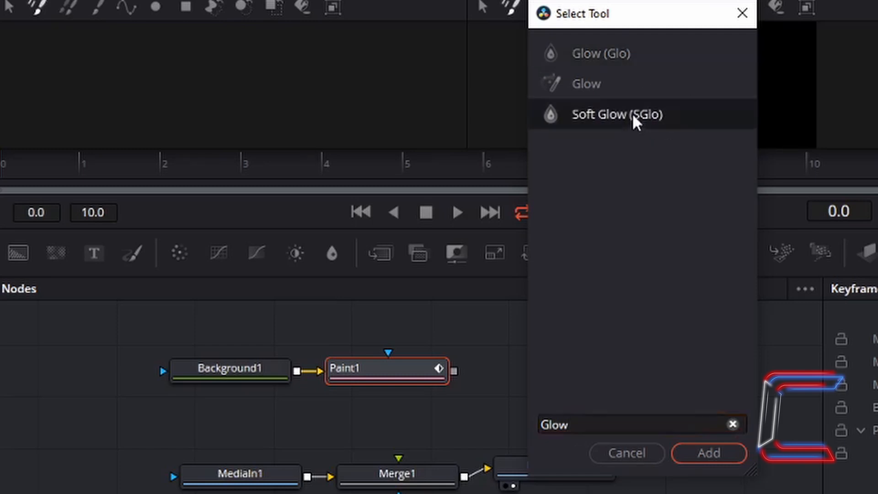
left_click(728, 458)
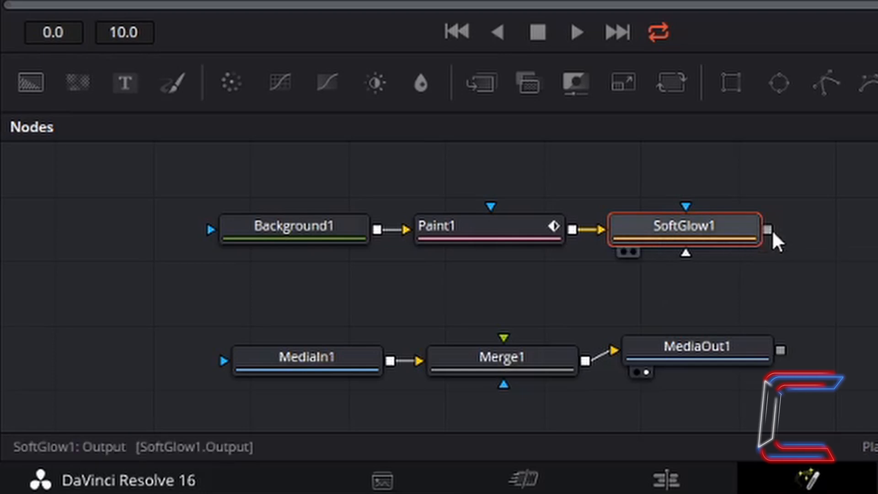
left_click_drag(769, 229, 503, 336)
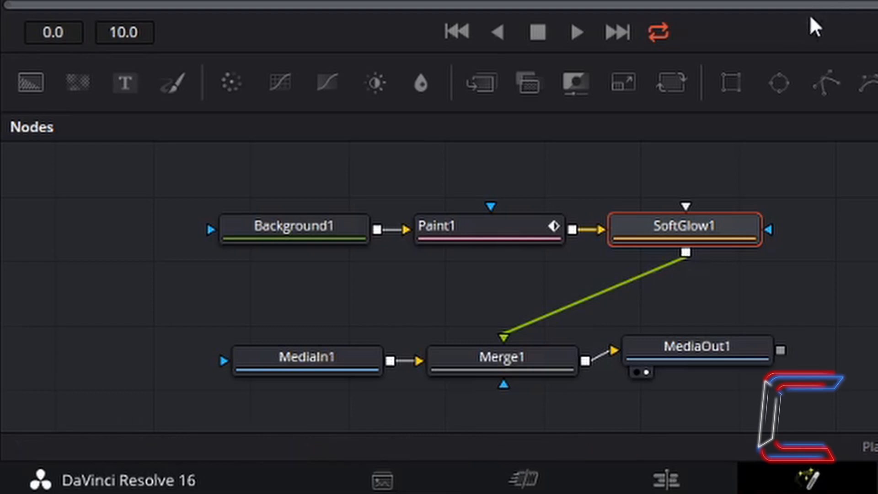
Lower the Alpha Gain of Merge1 to its minimum
left_click(542, 360)
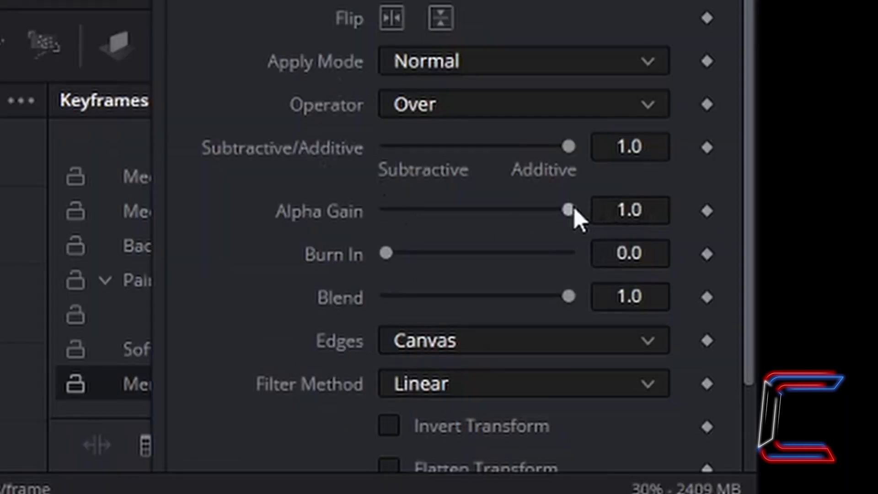
left_click_drag(571, 209, 306, 216)
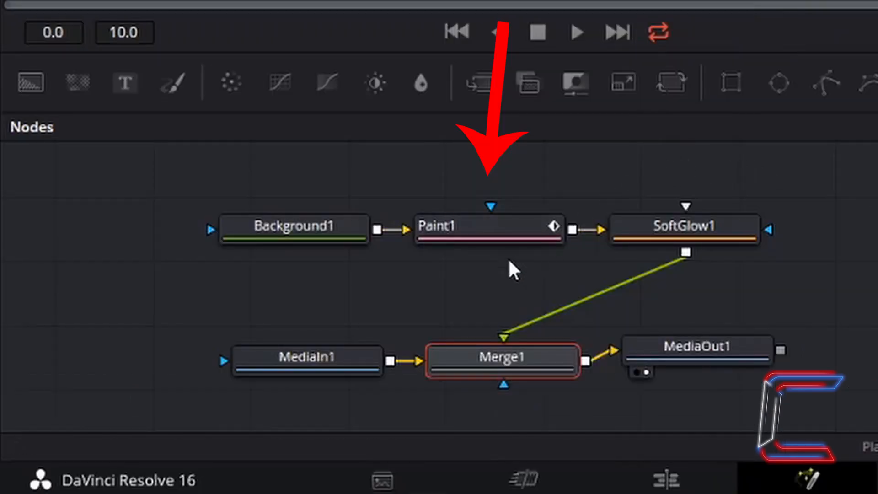
Set the Paint1 brush color to yellow with hue 0.168, saturation 0.964 and value 0.898
left_click(520, 232)
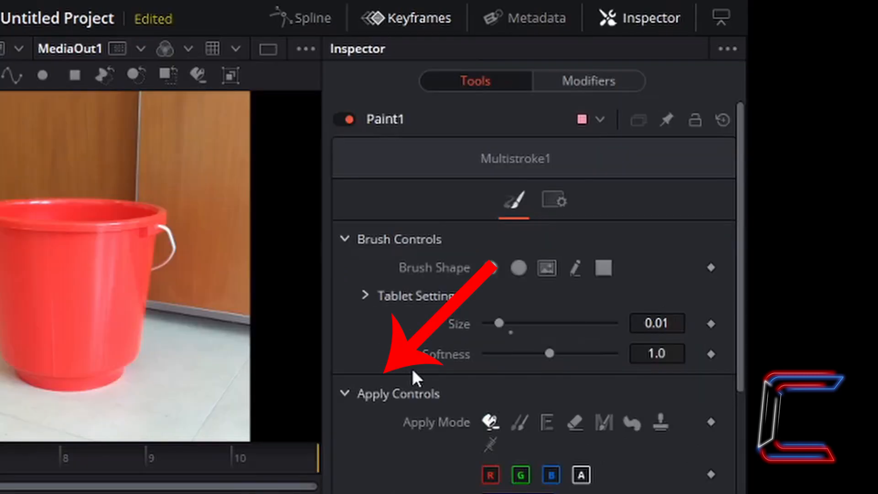
scroll(600, 366, "down", 5)
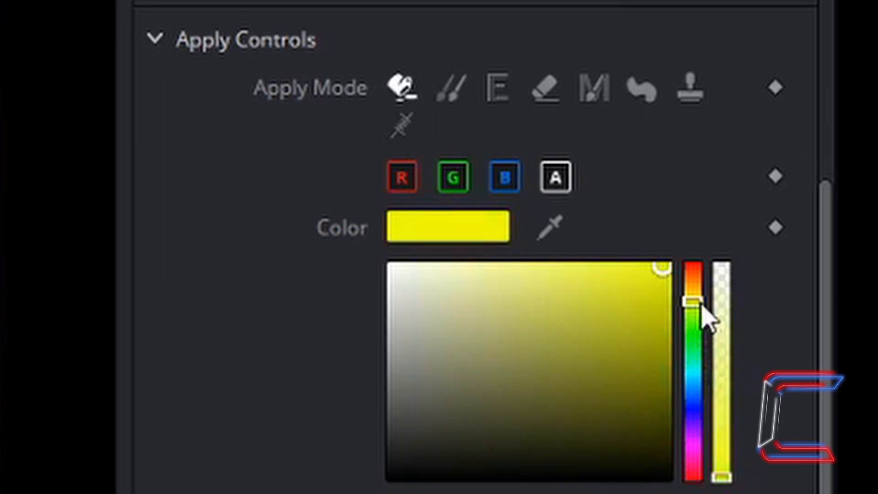
left_click_drag(692, 316, 700, 288)
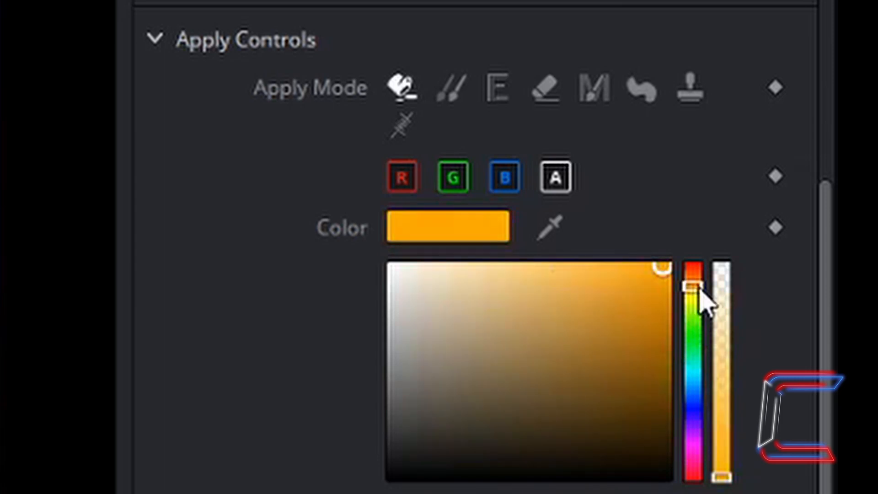
left_click(696, 339)
left_click_drag(697, 338, 699, 303)
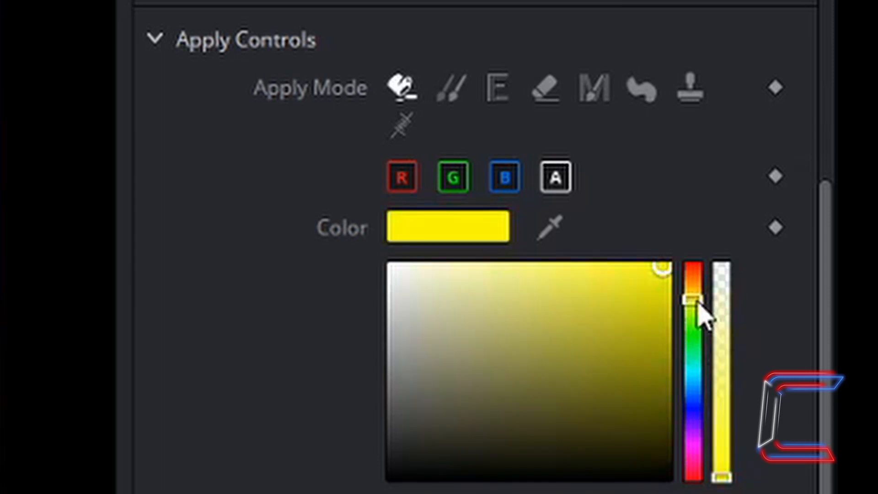
left_click(661, 285)
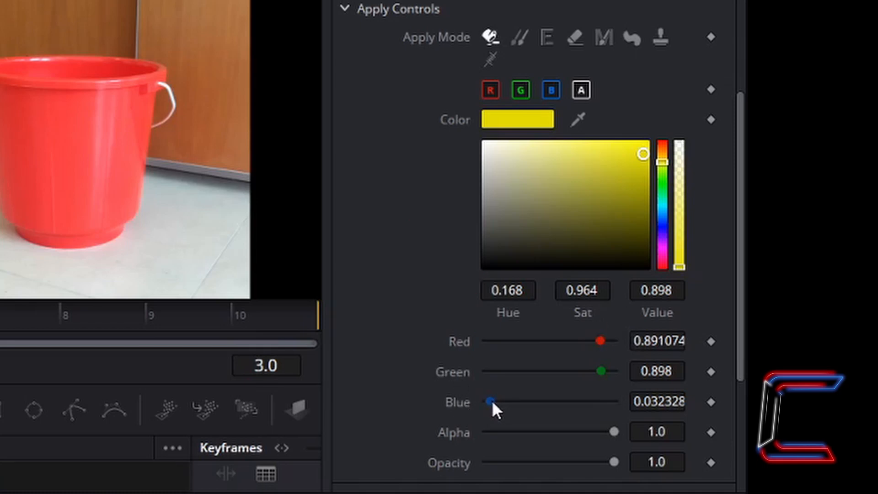
Try raising the brush color's Blue value to 0.756 and undo that change
left_click_drag(492, 402, 584, 406)
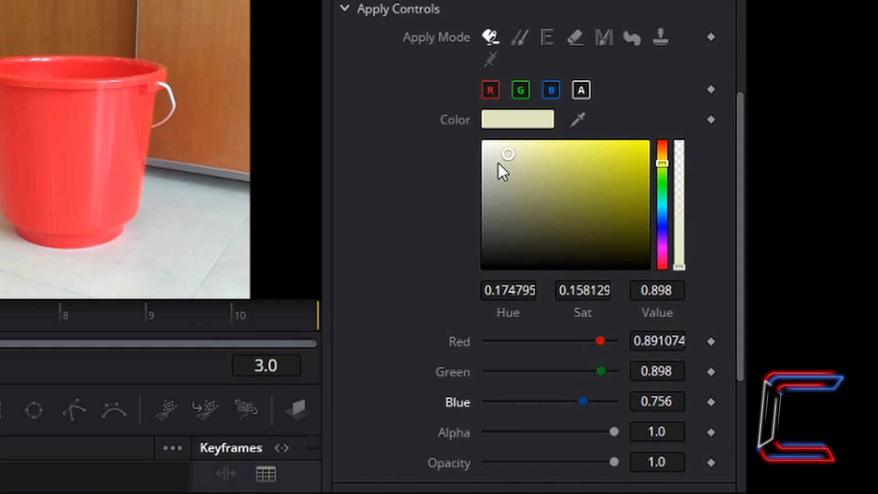
key("ctrl+z")
scroll(437, 345, "down", 4)
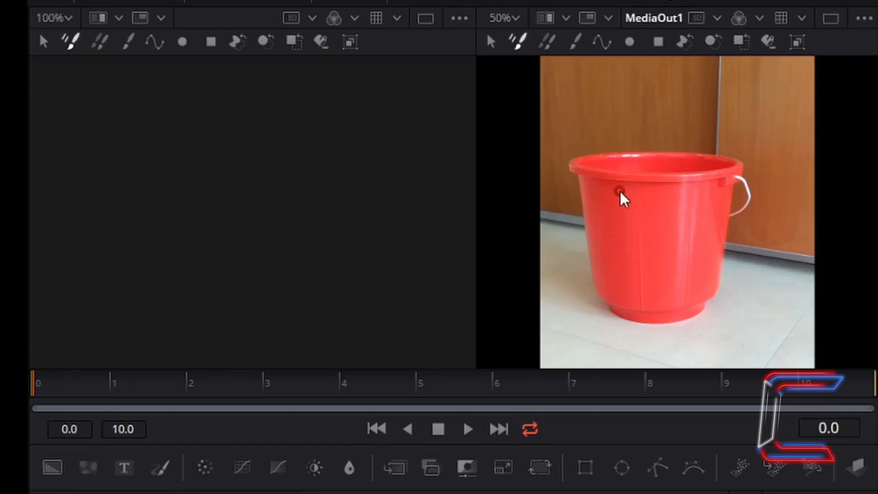
Paint a face on the bucket at frame 0, with round eyes and pupils, a nose, a frowning mouth and wavy hair above the rim
left_click_drag(615, 191, 598, 210)
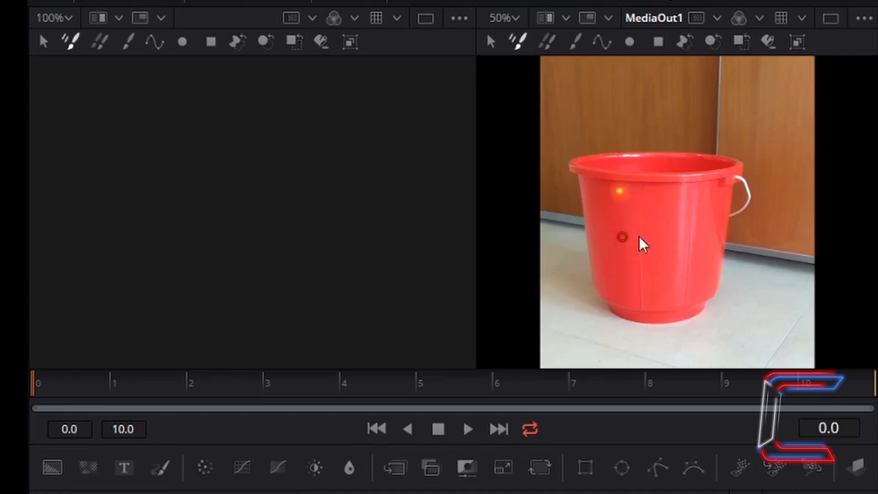
left_click_drag(653, 197, 620, 189)
left_click(621, 210)
left_click_drag(696, 193, 682, 198)
left_click(706, 214)
left_click_drag(671, 244, 652, 249)
mouse_move(627, 304)
left_mouse_down()
mouse_move(643, 291)
mouse_move(677, 308)
left_mouse_up()
left_click_drag(577, 167, 570, 101)
left_click_drag(627, 167, 644, 136)
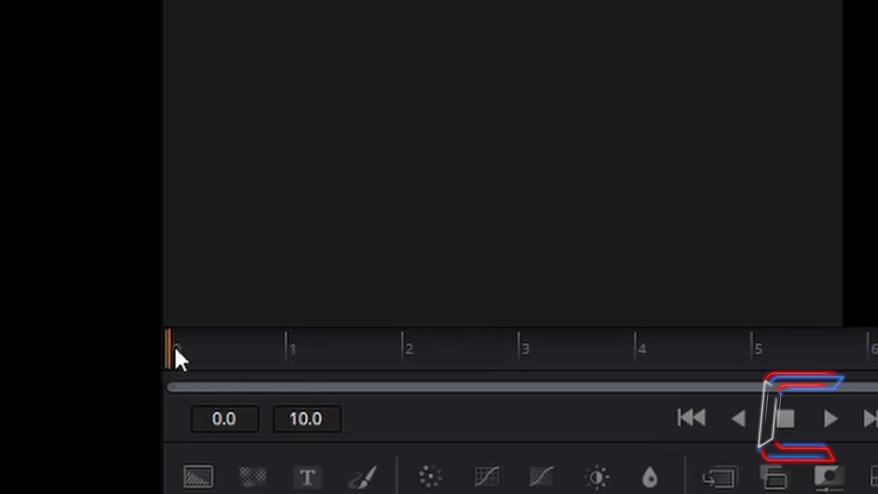
Paint a slightly different face on the bucket at frame 1, with round eyes, a U-shaped nose, a straight mouth and hair
left_click(296, 353)
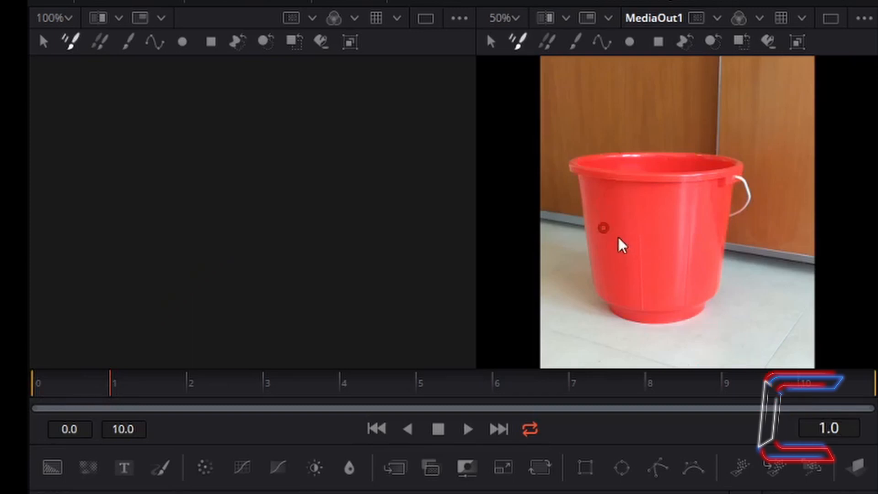
mouse_move(611, 195)
left_mouse_down()
mouse_move(619, 195)
mouse_move(614, 219)
mouse_move(628, 198)
left_mouse_up()
left_click_drag(694, 242, 705, 194)
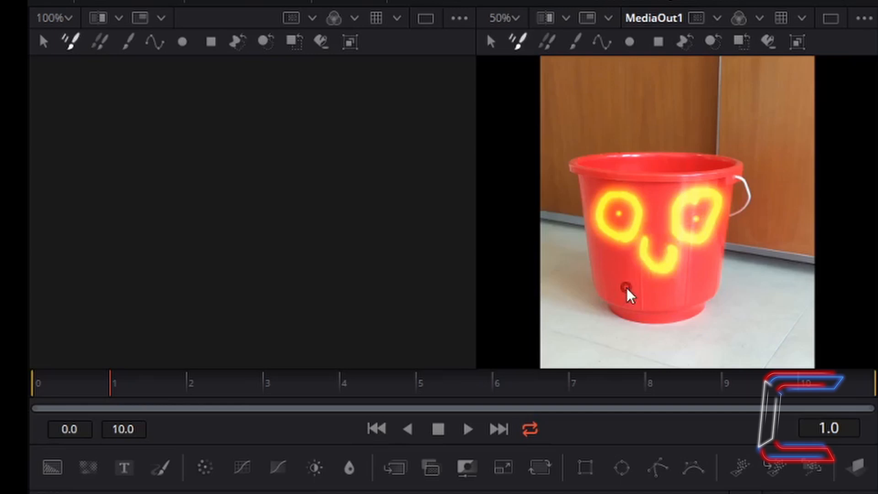
left_click(624, 294)
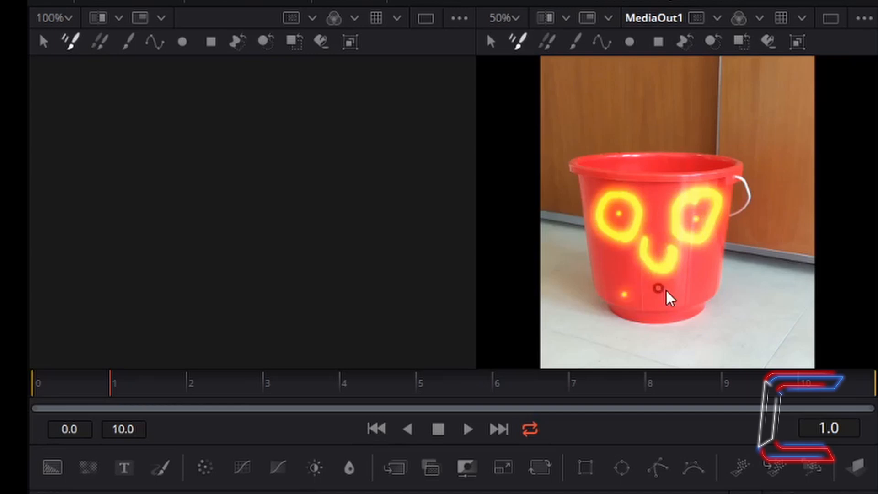
left_click_drag(666, 291, 687, 296)
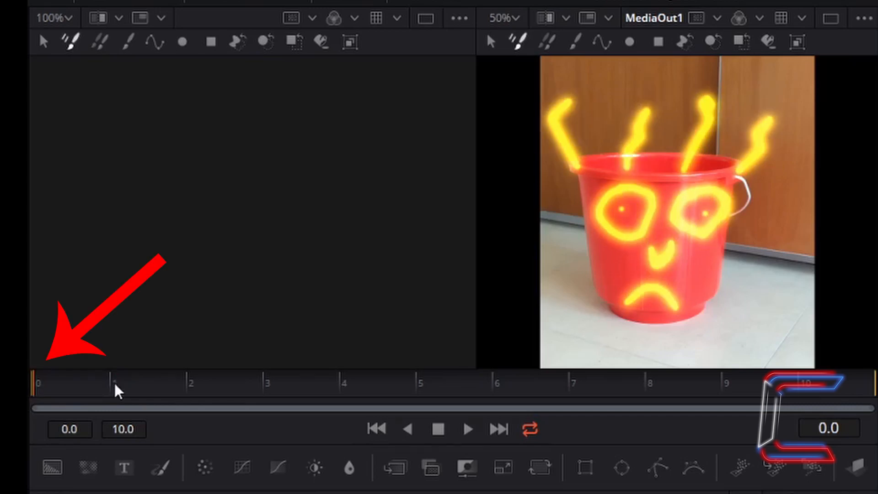
Compare the scribbled faces by switching back and forth between frames 0 and 1
left_click(115, 390)
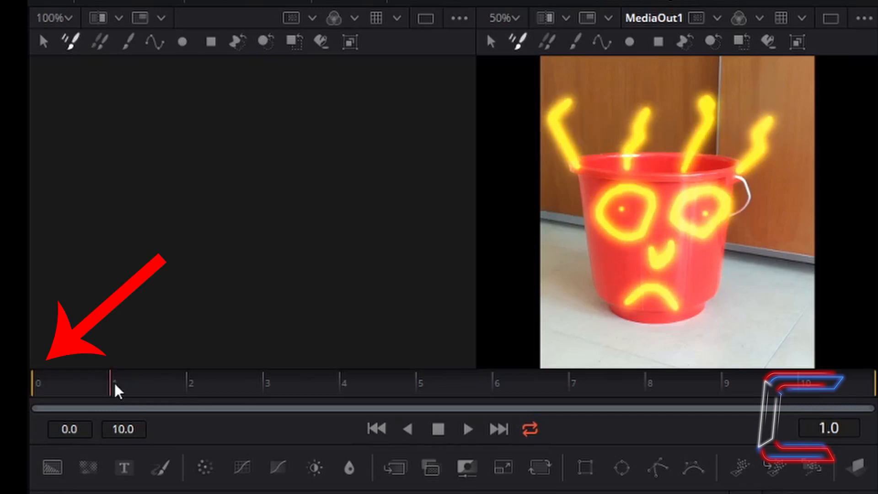
left_click(39, 388)
left_click(116, 385)
left_click(39, 390)
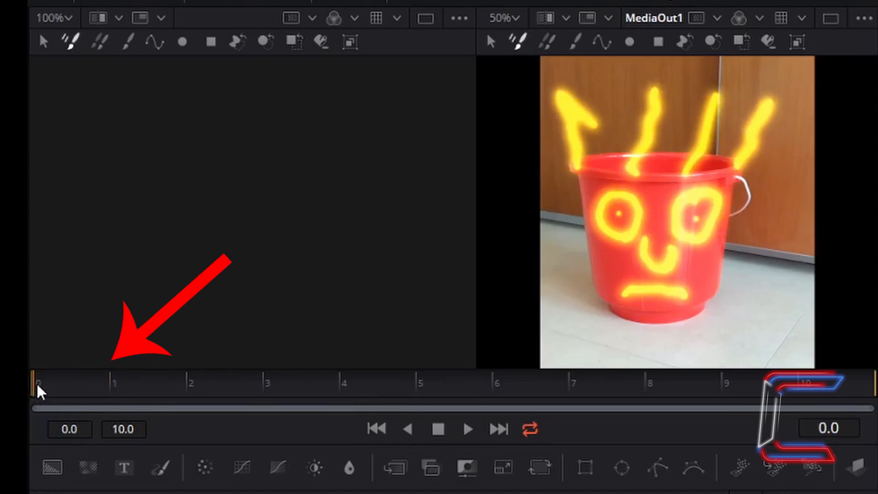
key("Right")
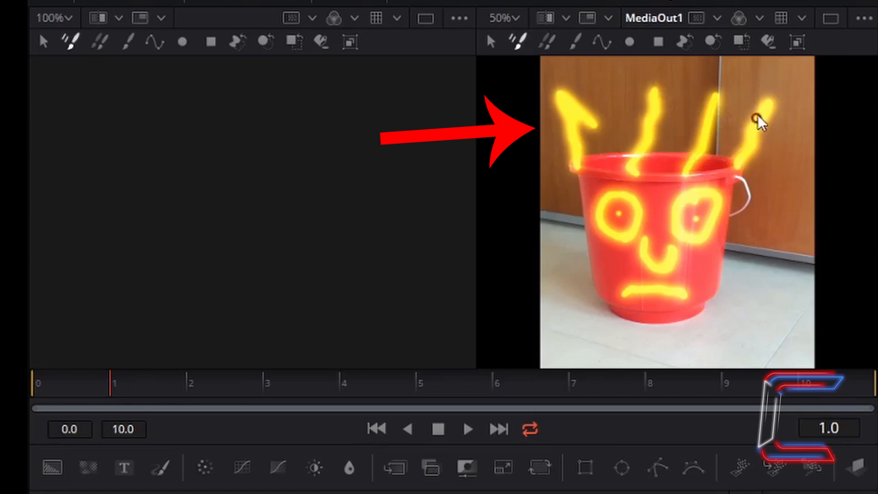
Set the current frame to 3
left_click_drag(843, 429, 818, 428)
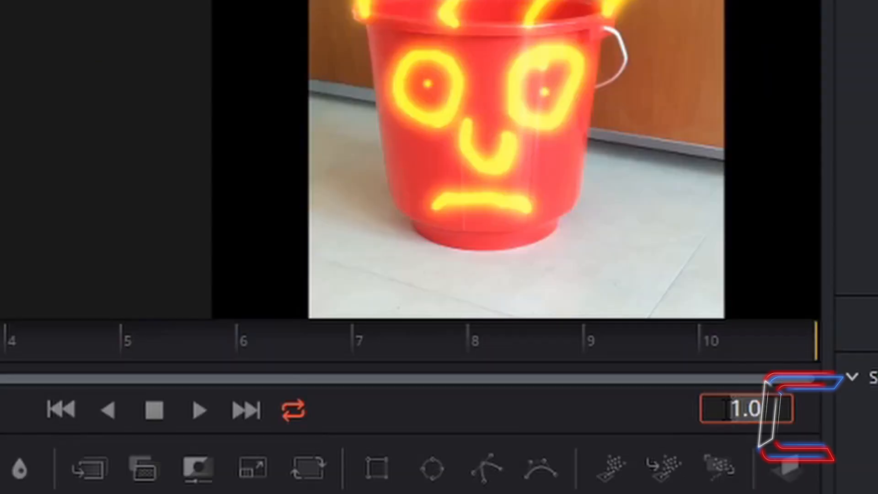
type("3")
key("Return")
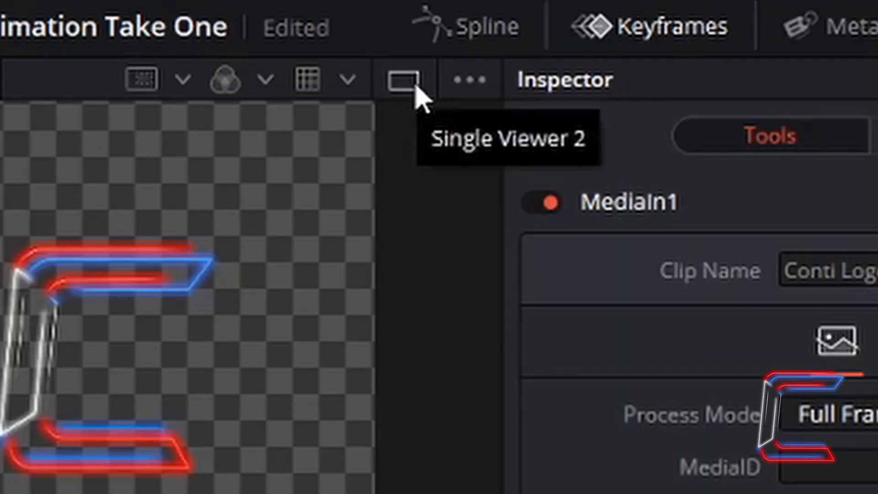
Show only the second viewer and restore the two-viewer layout
left_click(415, 88)
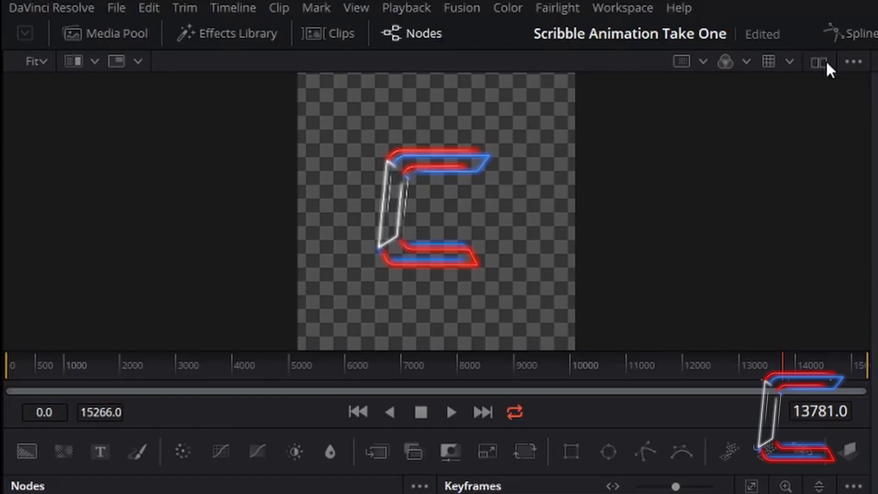
left_click(438, 108)
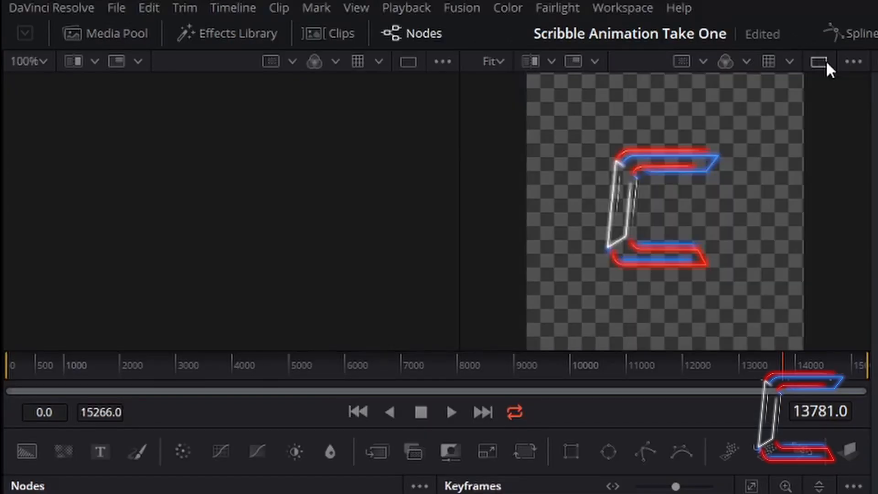